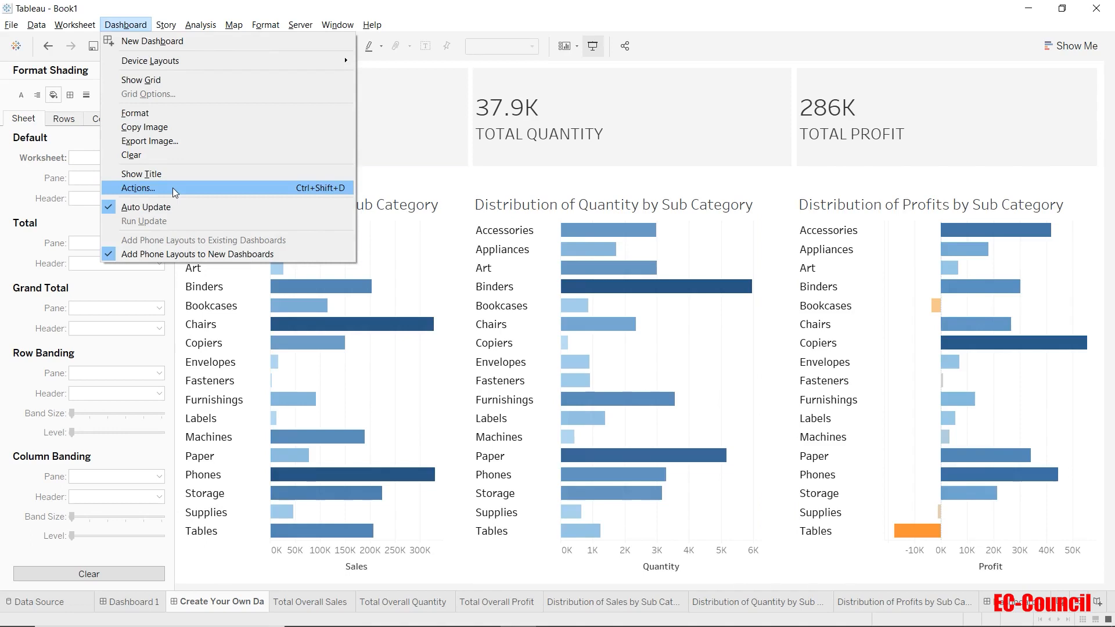
# Step: Add a new filter action to the dashboard and name it Subcategory Filter Action
pyautogui.click(173, 187)
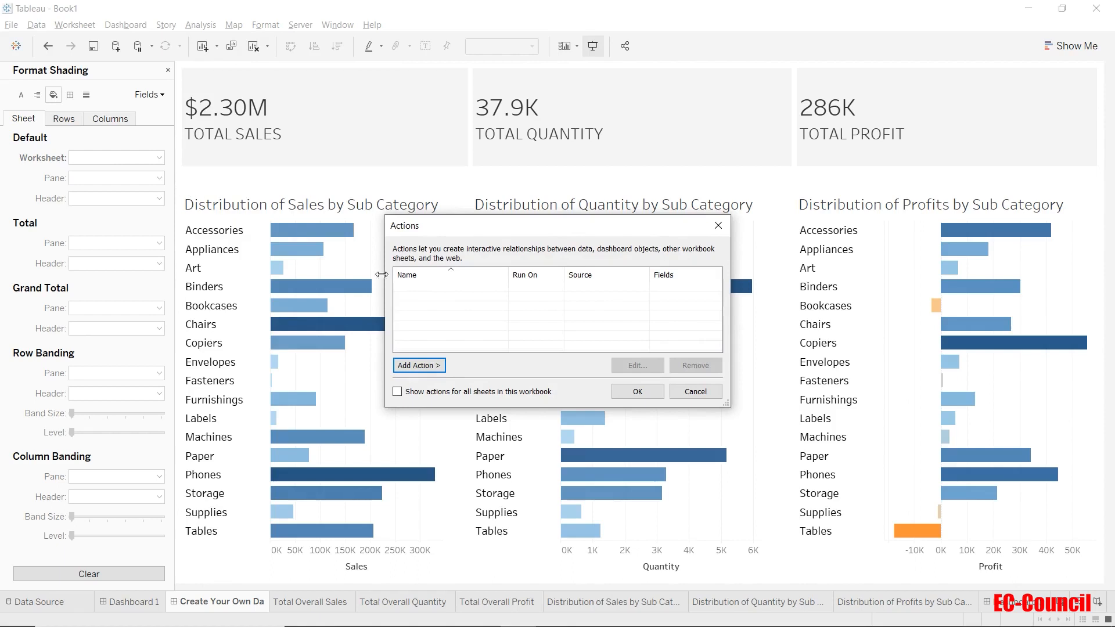
pyautogui.click(437, 367)
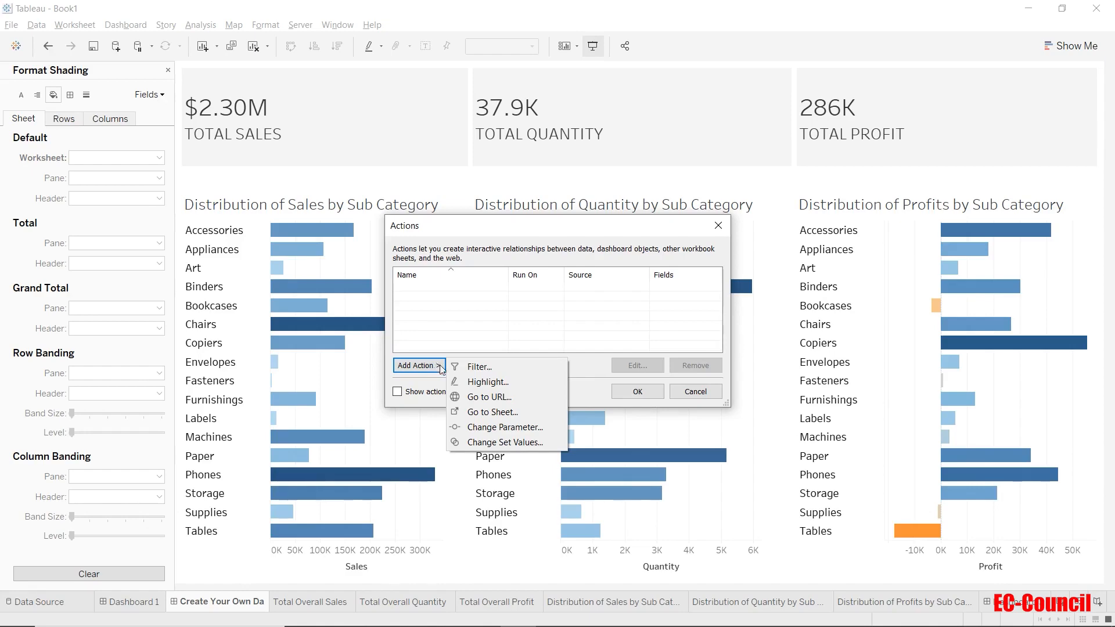
pyautogui.click(482, 371)
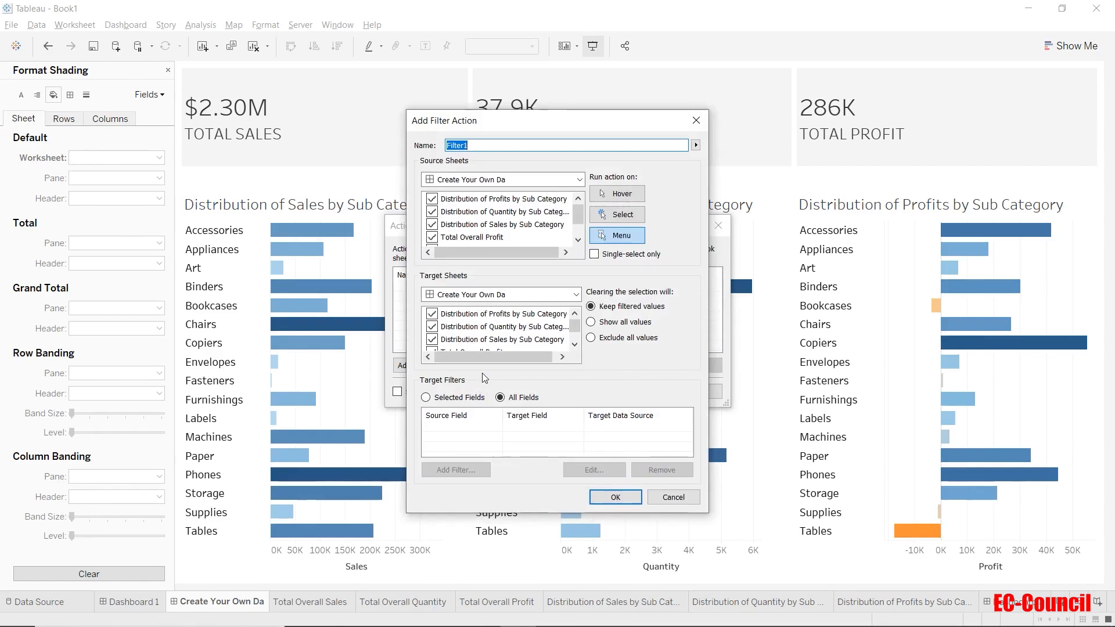
pyautogui.write('Subcateg')
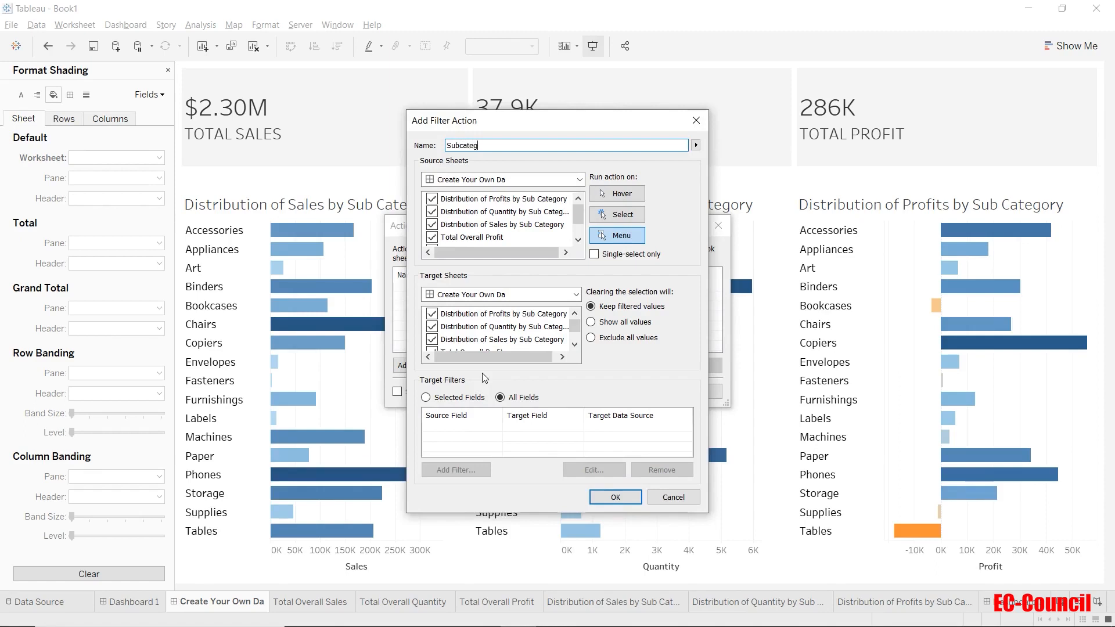
pyautogui.write('ory Filter Action')
pyautogui.moveTo(490, 121); pyautogui.dragTo(622, 112)
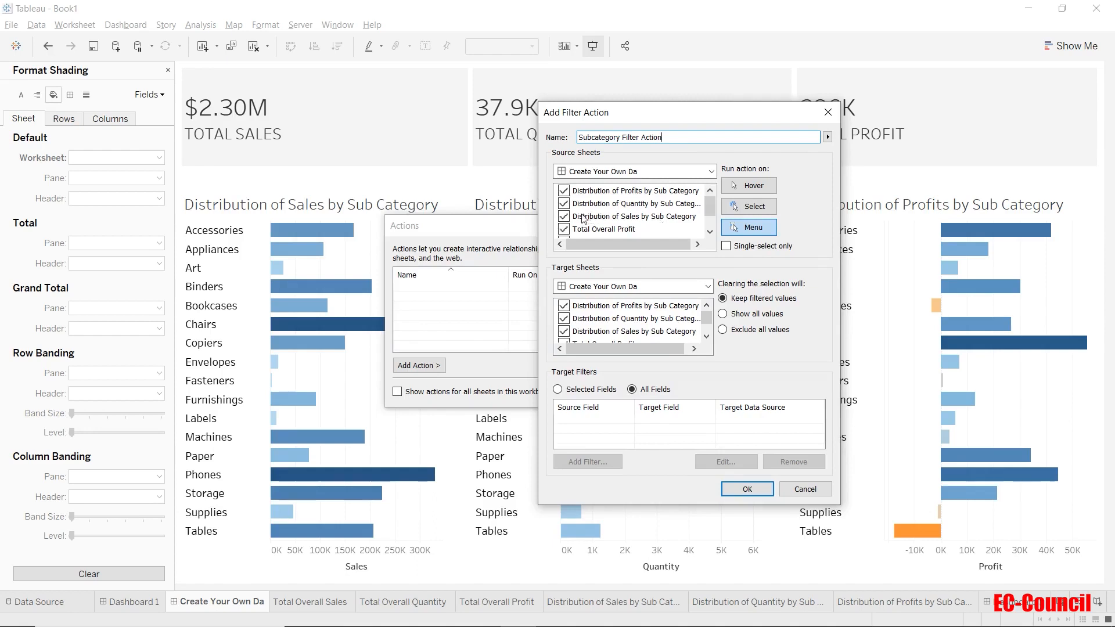
# Step: Limit the action's source sheets to Distribution of Sales by Sub Category only
pyautogui.click(563, 190)
pyautogui.click(563, 203)
pyautogui.scroll(-1, 563, 230)
pyautogui.click(563, 230)
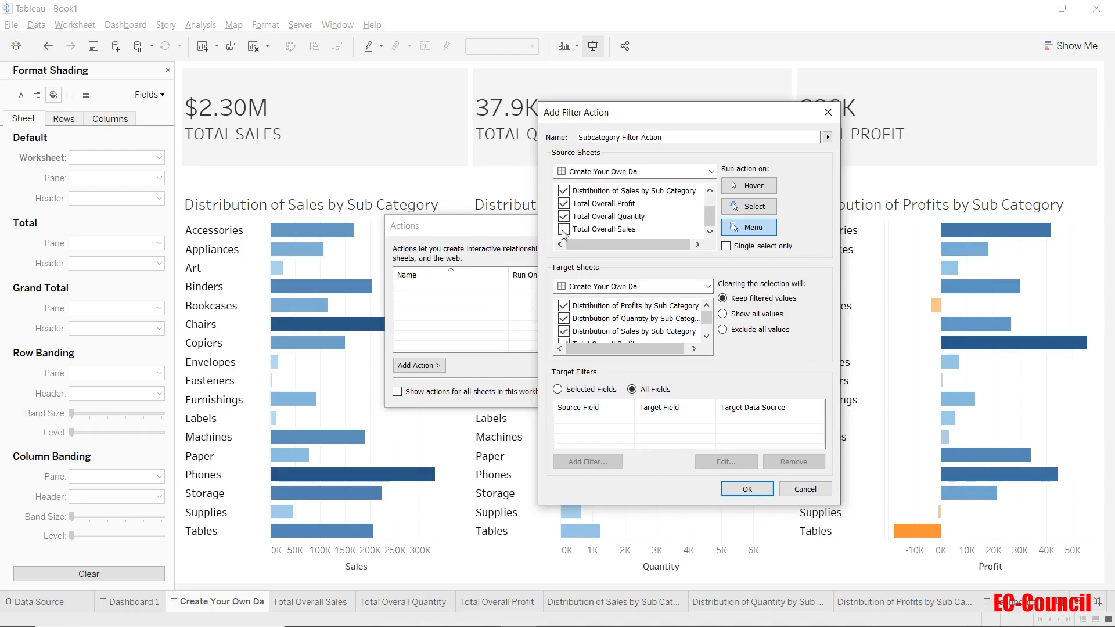
pyautogui.click(563, 217)
pyautogui.click(564, 204)
pyautogui.scroll(1, 568, 217)
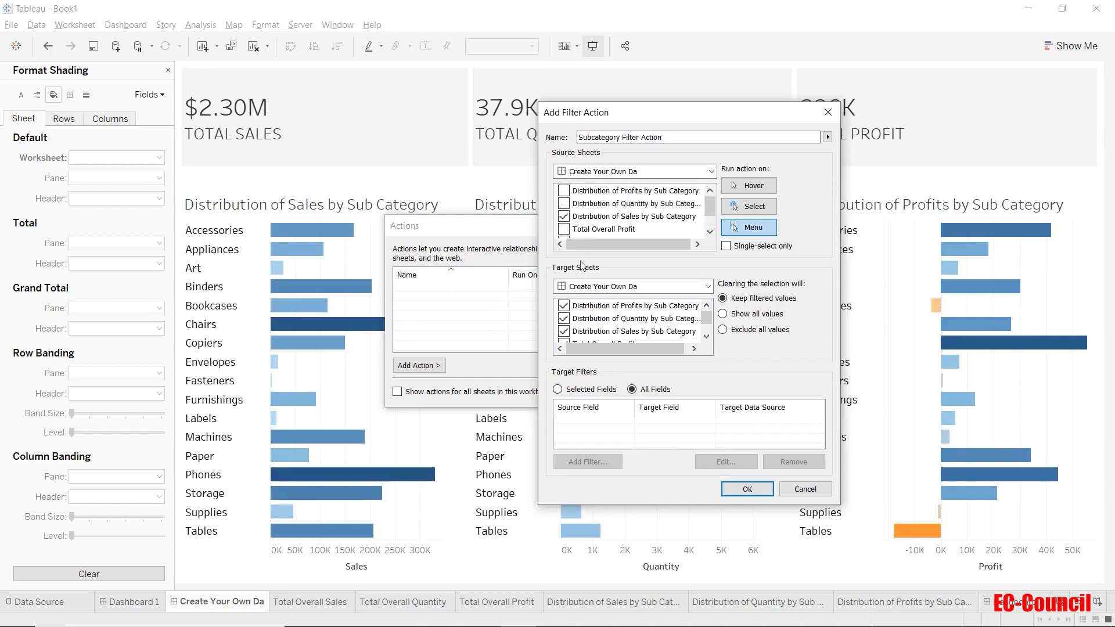
pyautogui.scroll(-1, 600, 324)
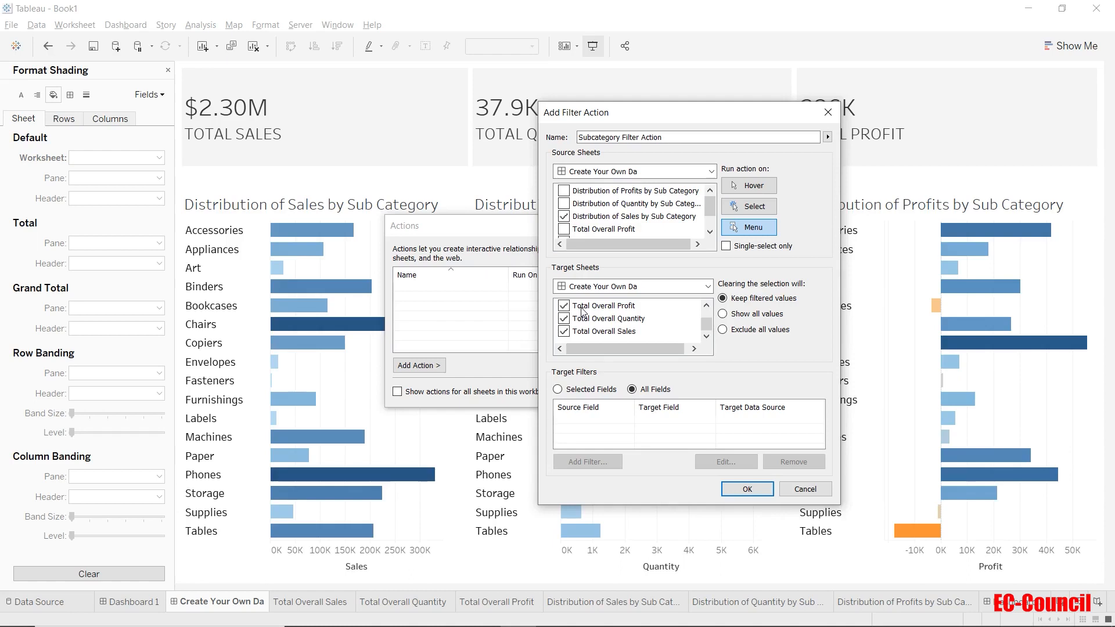
# Step: Set the filter action to run on Select
pyautogui.click(764, 186)
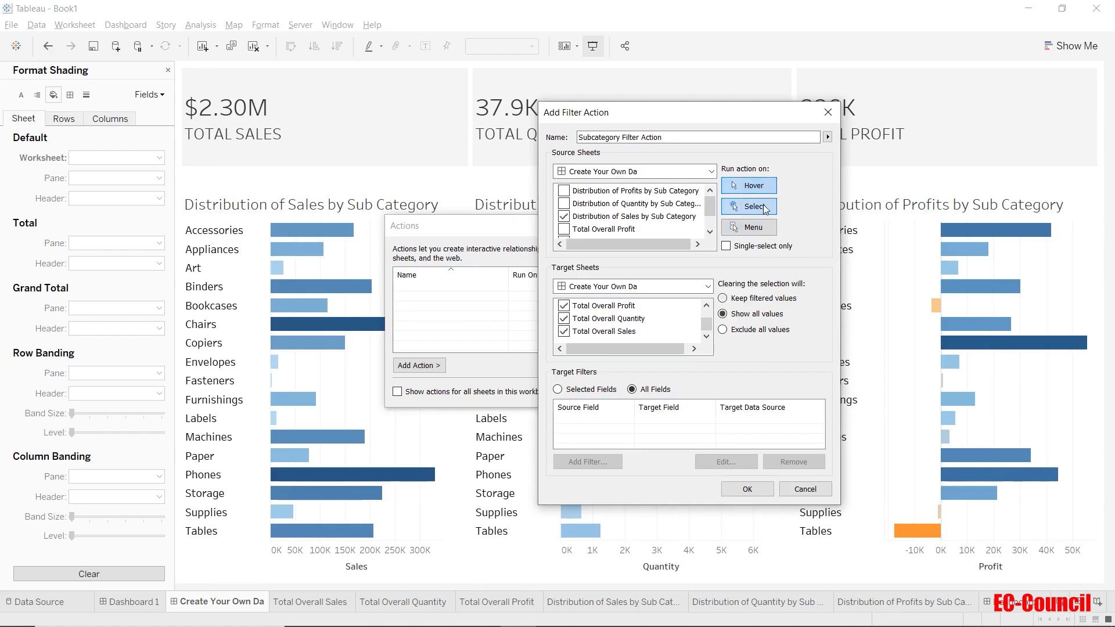
pyautogui.click(765, 208)
pyautogui.click(764, 227)
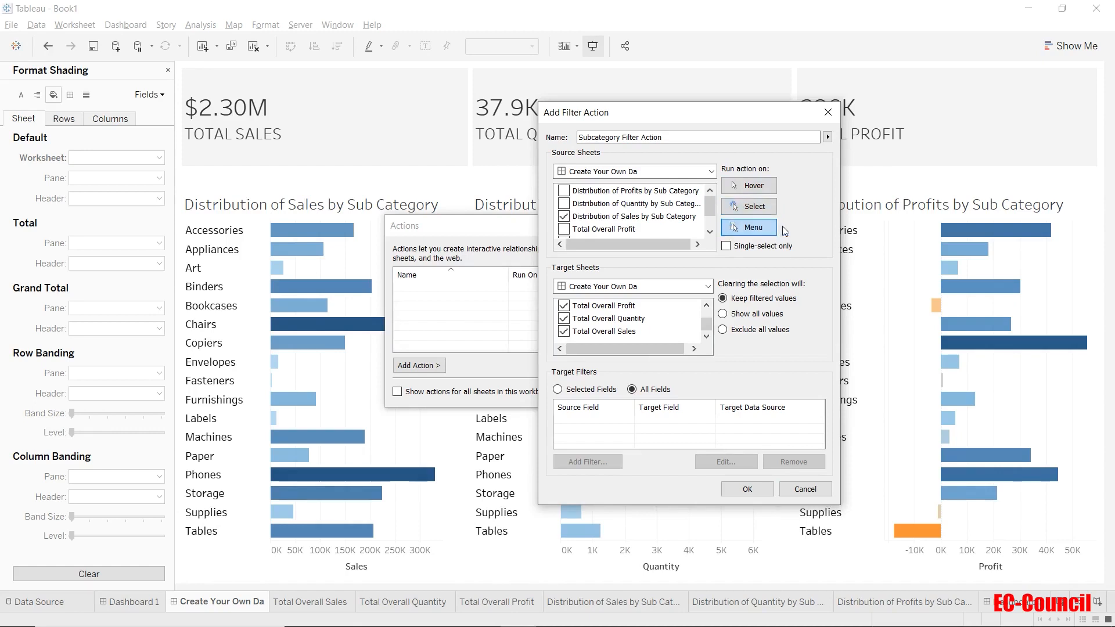
pyautogui.click(755, 207)
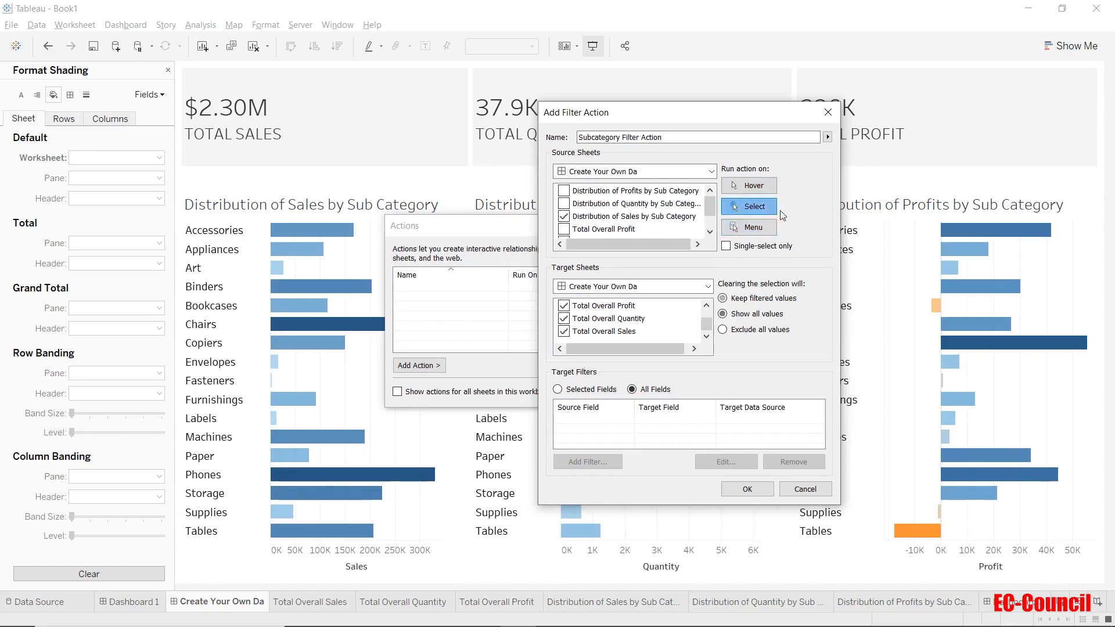
# Step: Make clearing the selection show all values, then save the action and close the actions list
pyautogui.click(788, 302)
pyautogui.click(771, 319)
pyautogui.click(747, 490)
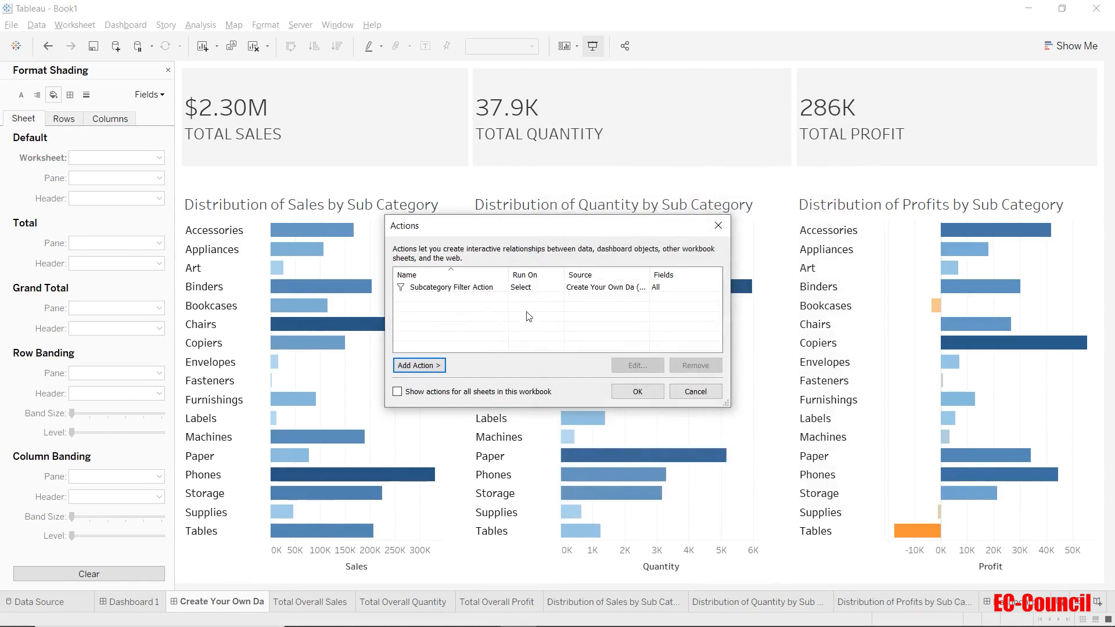
pyautogui.click(637, 390)
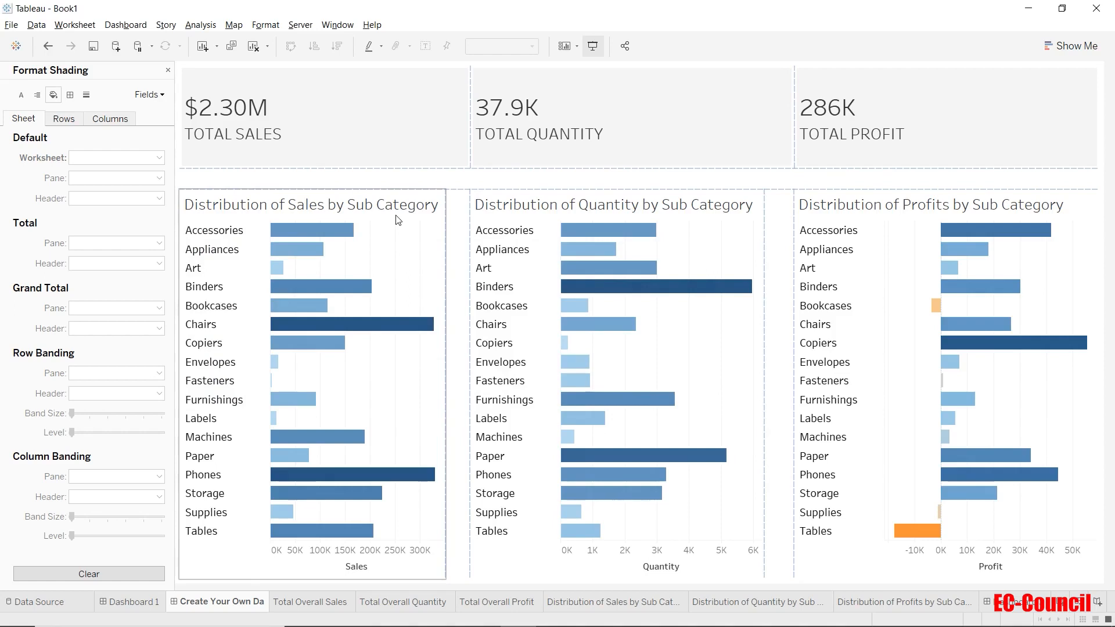
# Step: Test selecting sub-categories in the Quantity and Profit charts to check they do not filter other views
pyautogui.click(460, 176)
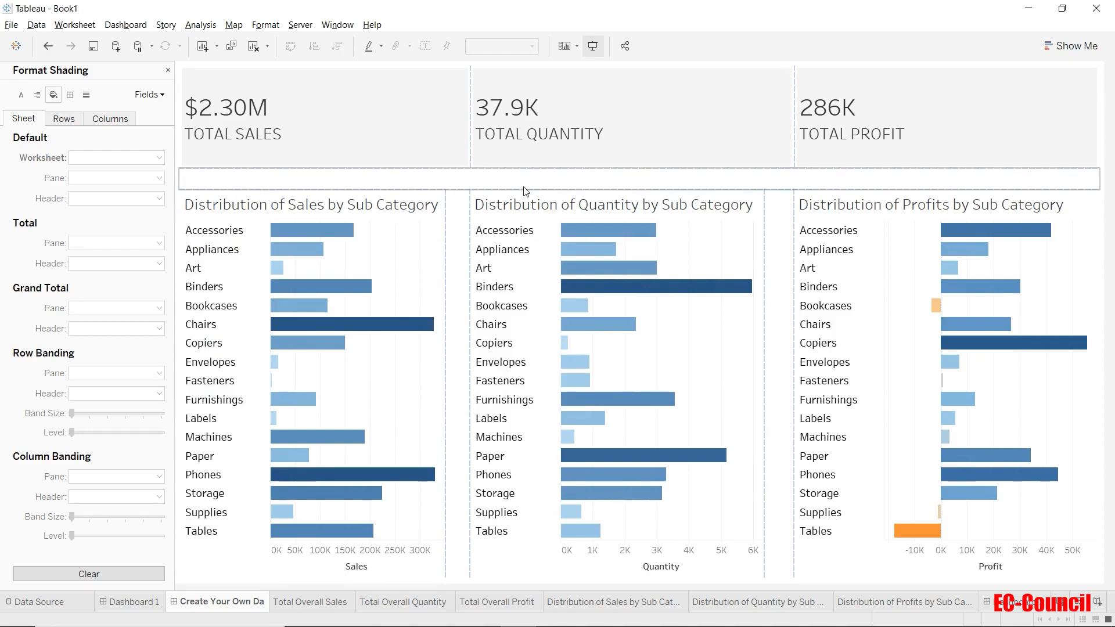
pyautogui.click(525, 224)
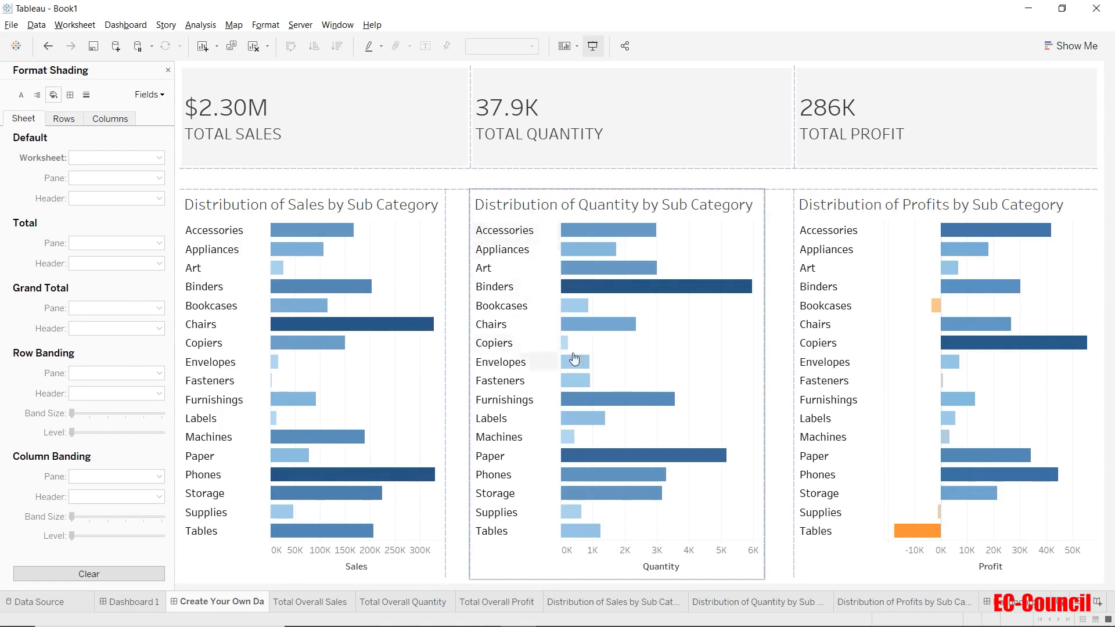
pyautogui.click(846, 226)
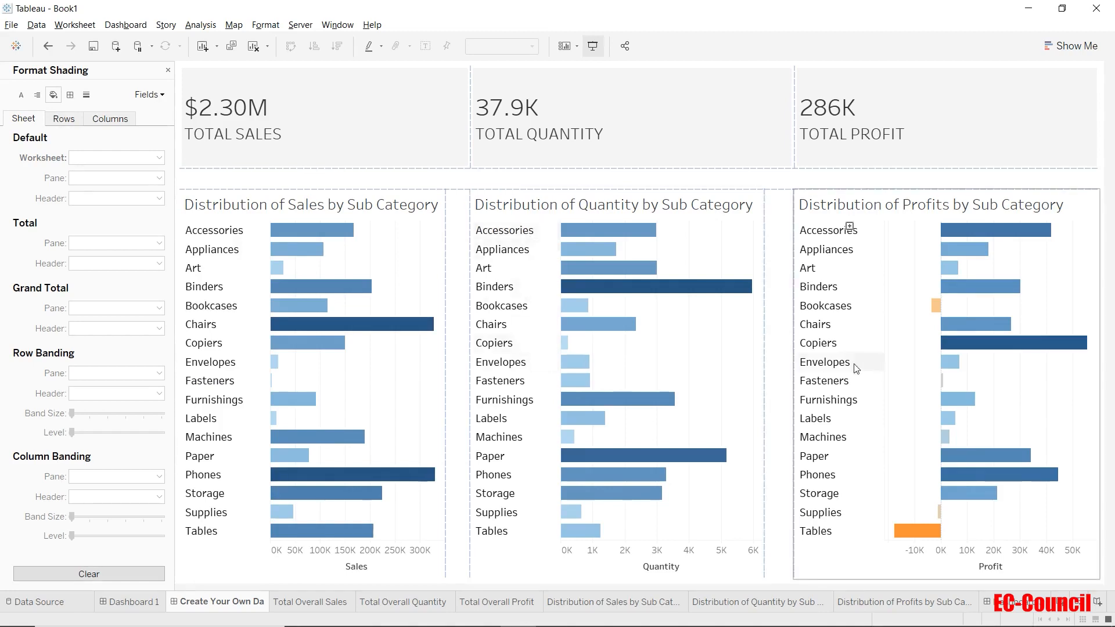
pyautogui.click(853, 363)
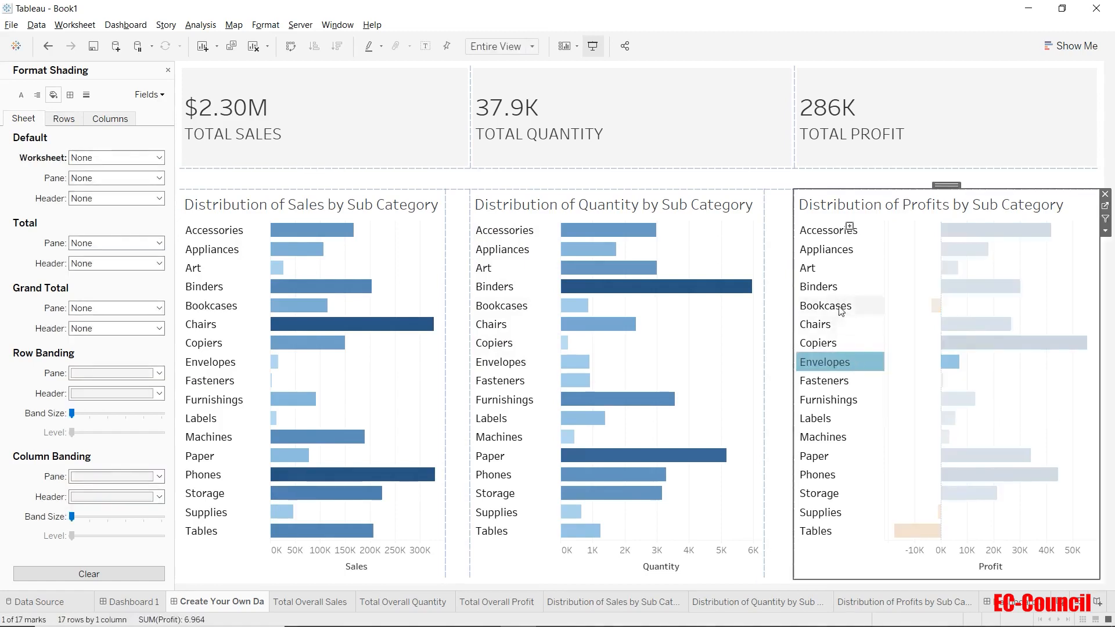
pyautogui.click(842, 306)
pyautogui.click(839, 381)
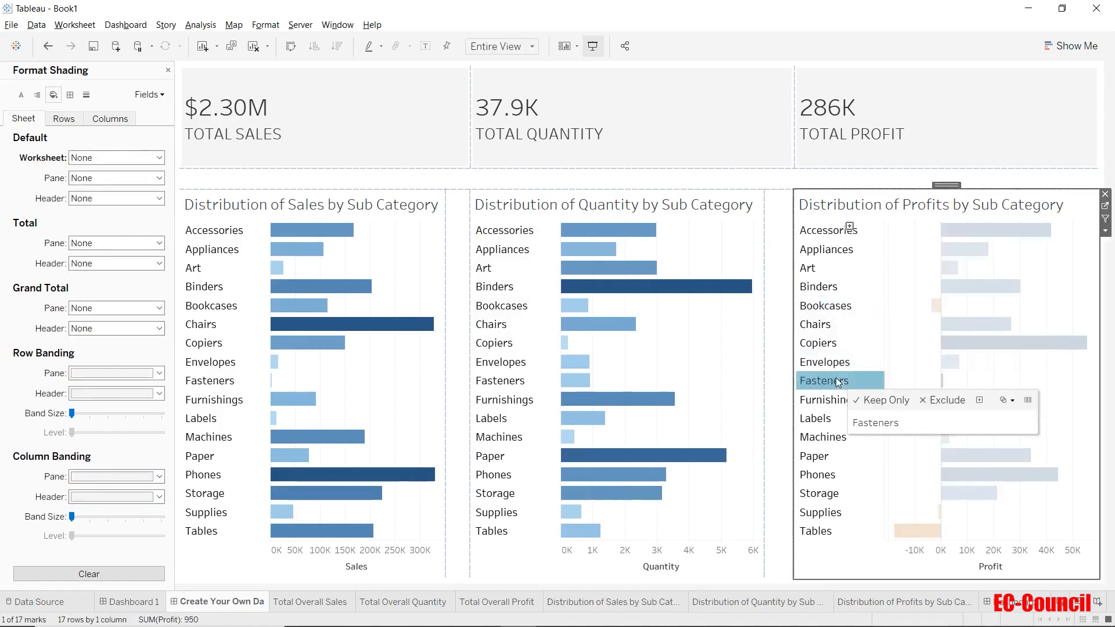
pyautogui.click(831, 306)
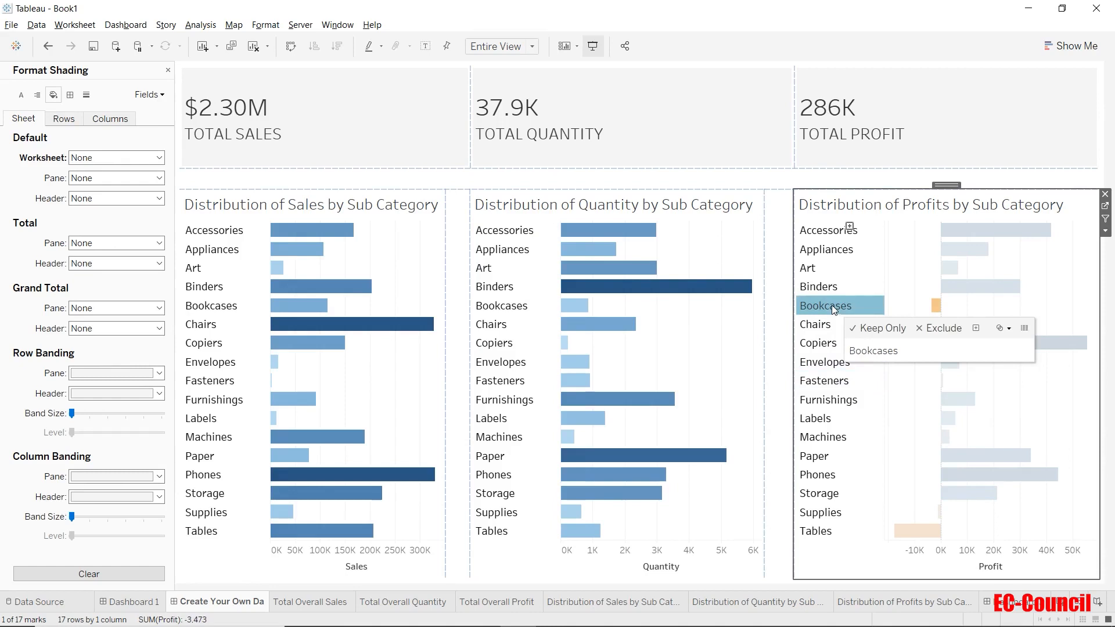
pyautogui.click(518, 306)
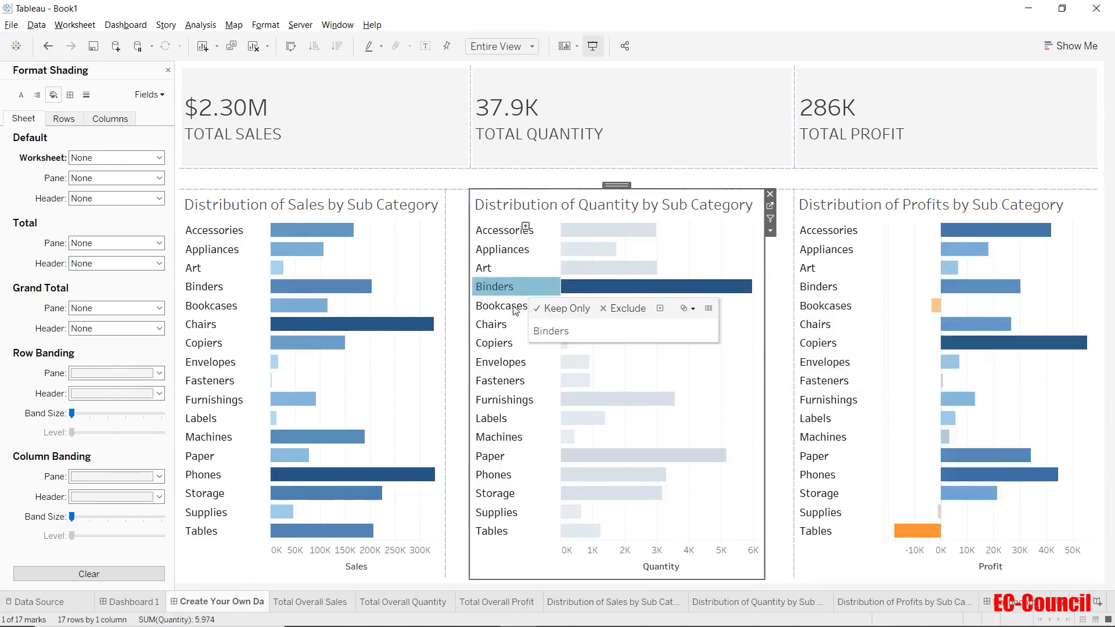
pyautogui.click(511, 361)
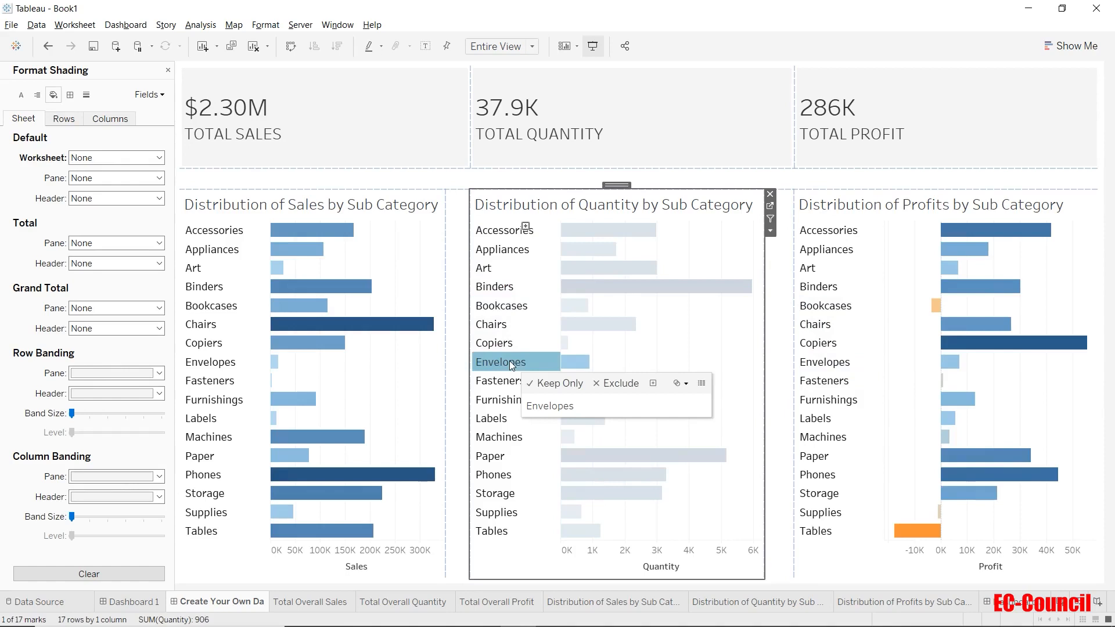
pyautogui.click(510, 361)
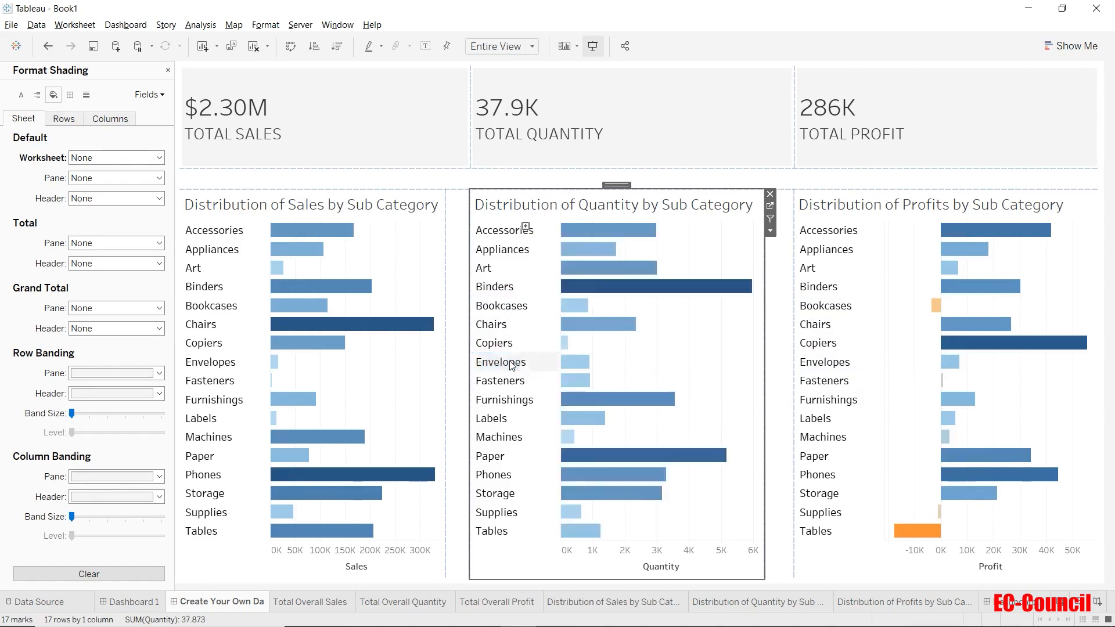
# Step: Select Chairs, Labels, Appliances and Supplies in the Sales chart to filter the other views
pyautogui.click(216, 326)
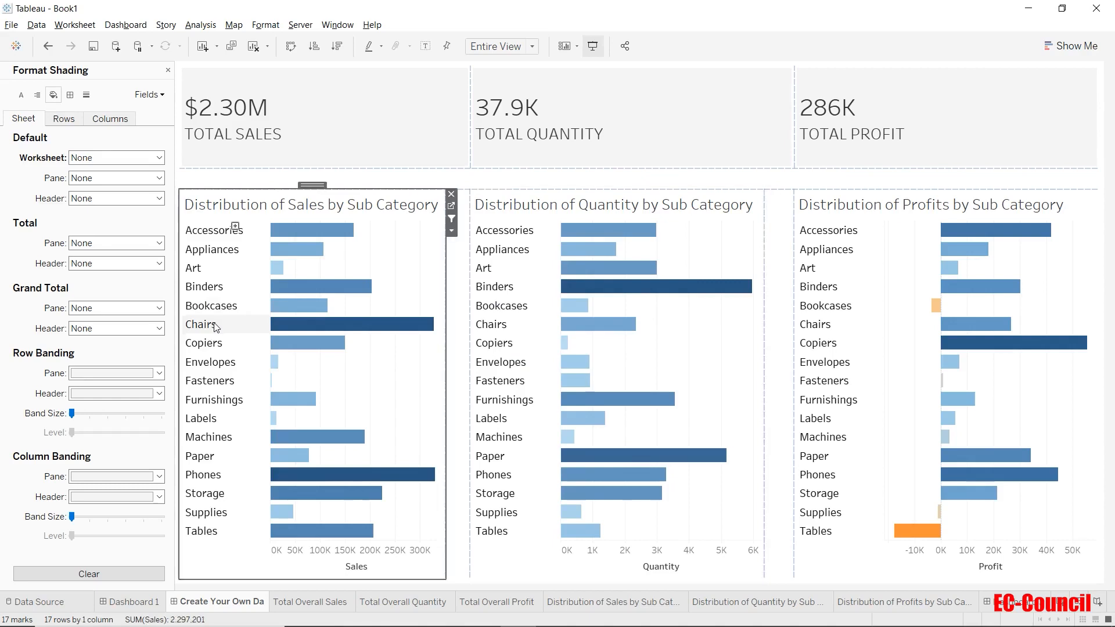
pyautogui.click(215, 327)
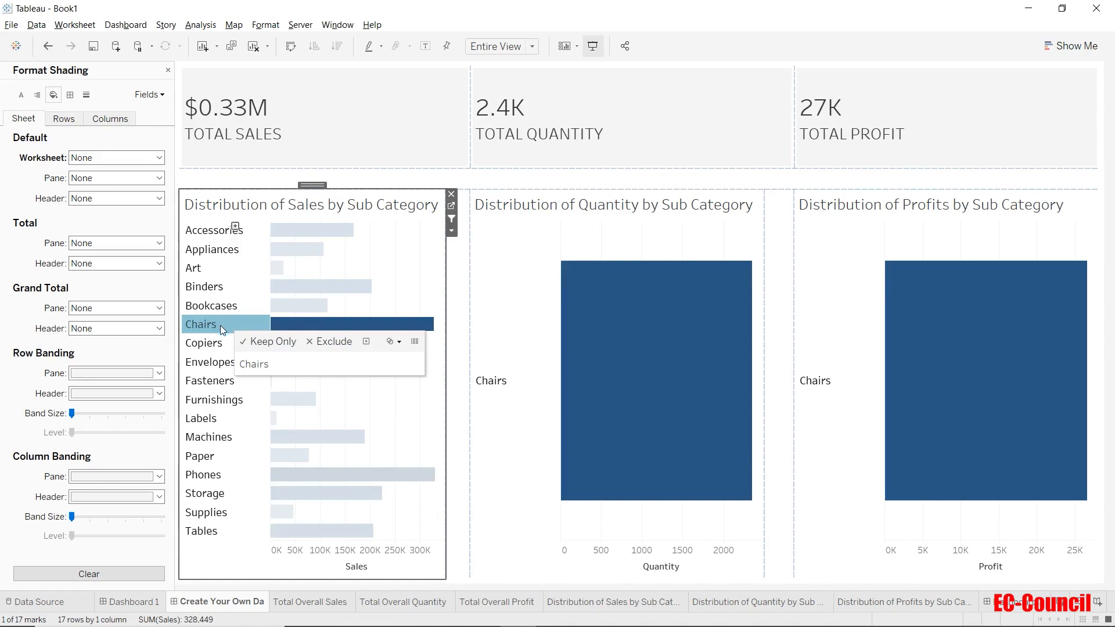
pyautogui.moveTo(238, 328)
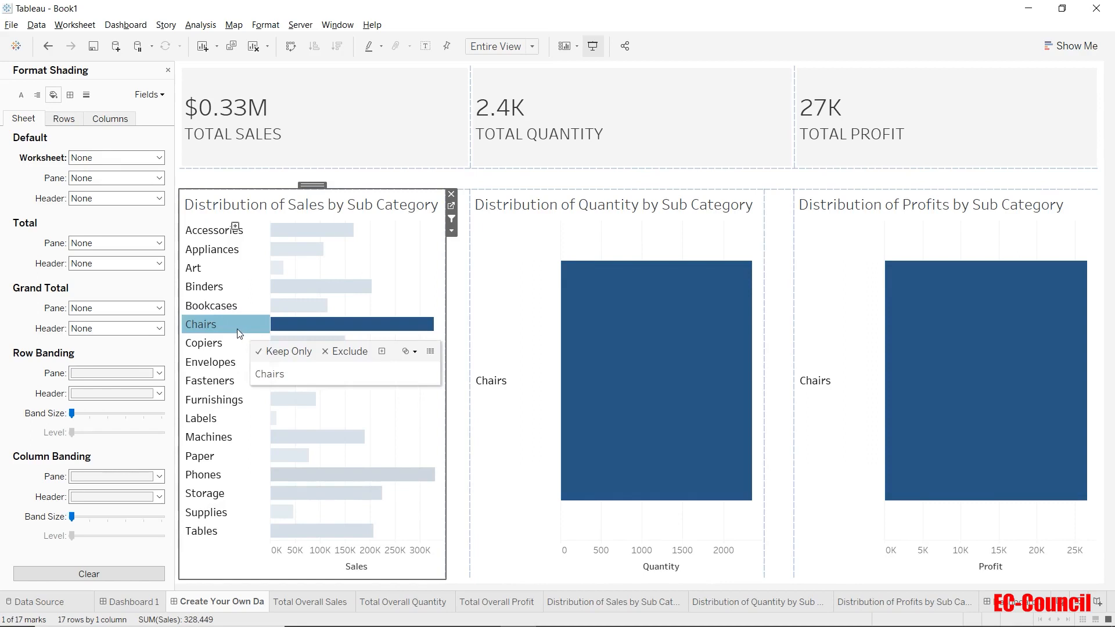
pyautogui.keyDown('ctrl'); pyautogui.click(223, 419); pyautogui.keyUp('ctrl')
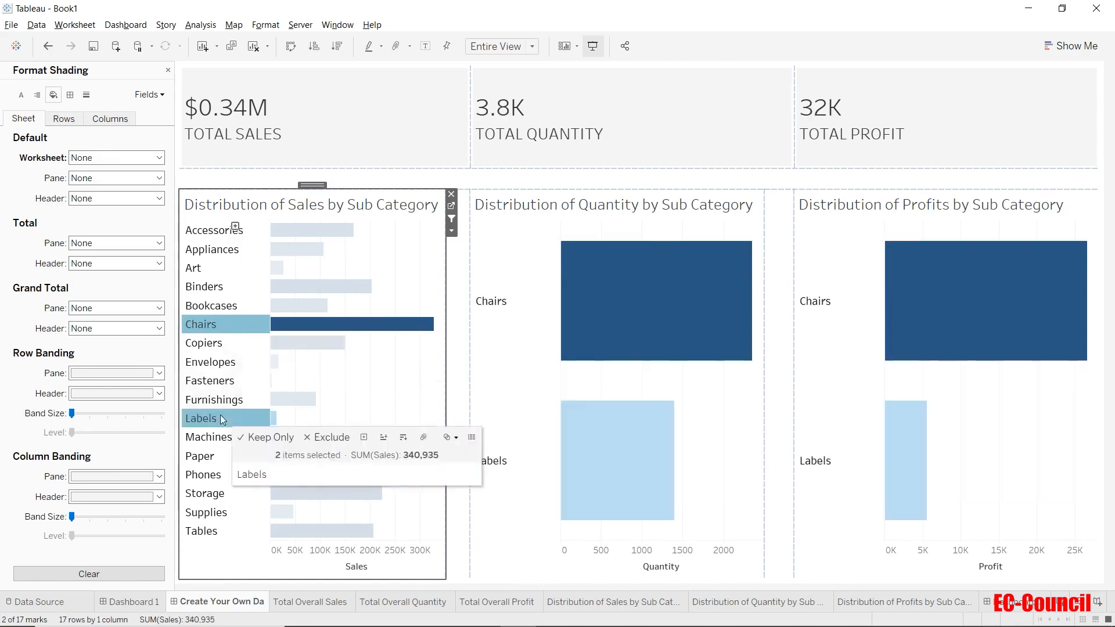
pyautogui.keyDown('ctrl'); pyautogui.click(233, 255); pyautogui.keyUp('ctrl')
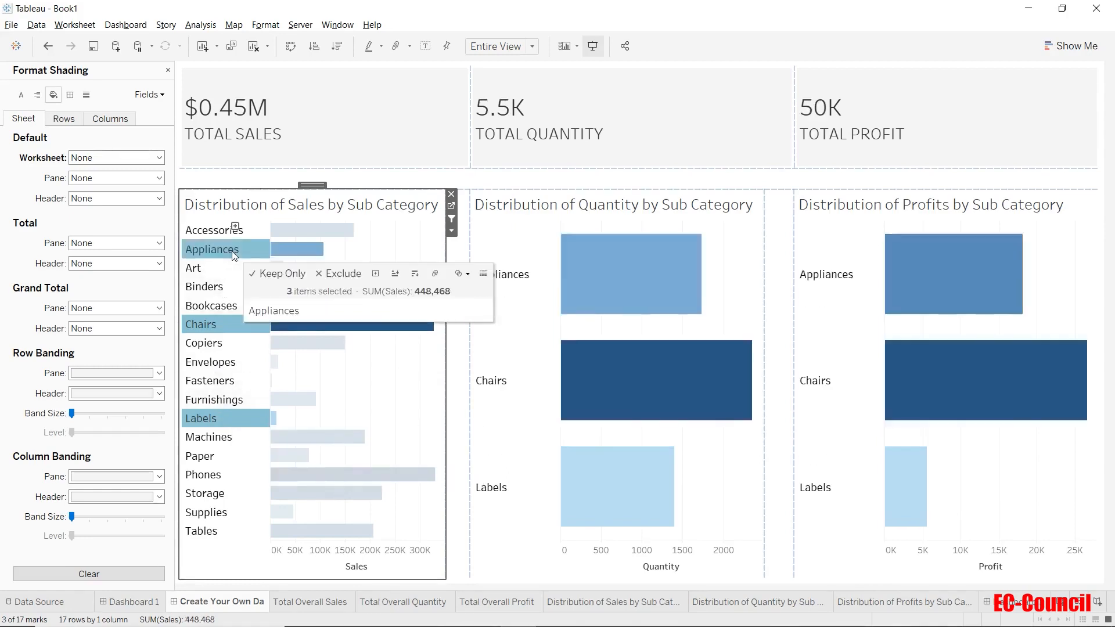
pyautogui.keyDown('ctrl'); pyautogui.click(220, 514); pyautogui.keyUp('ctrl')
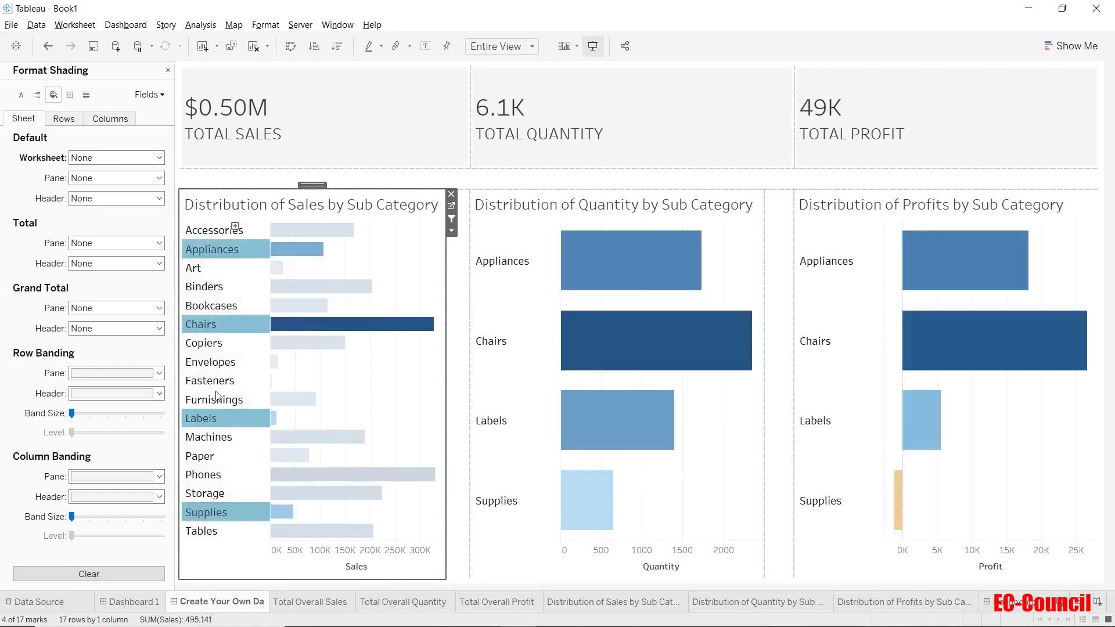
# Step: Add Envelopes, Phones, Tables, Storage and Paper to the Sales chart selection, then clear the selection
pyautogui.keyDown('ctrl'); pyautogui.click(215, 368); pyautogui.keyUp('ctrl')
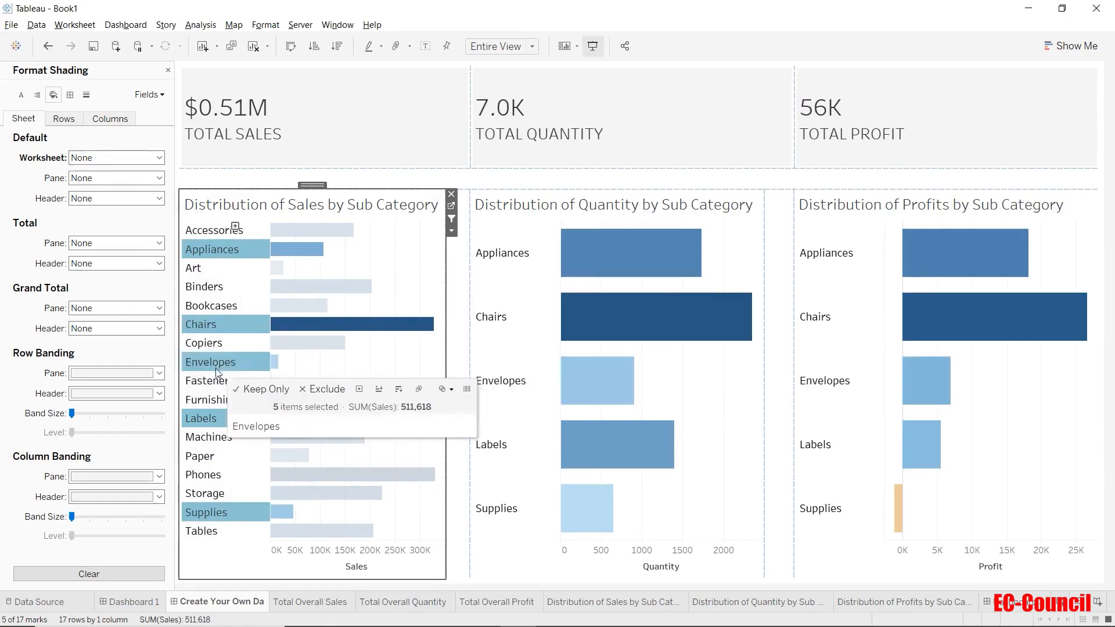
pyautogui.keyDown('ctrl'); pyautogui.click(216, 473); pyautogui.keyUp('ctrl')
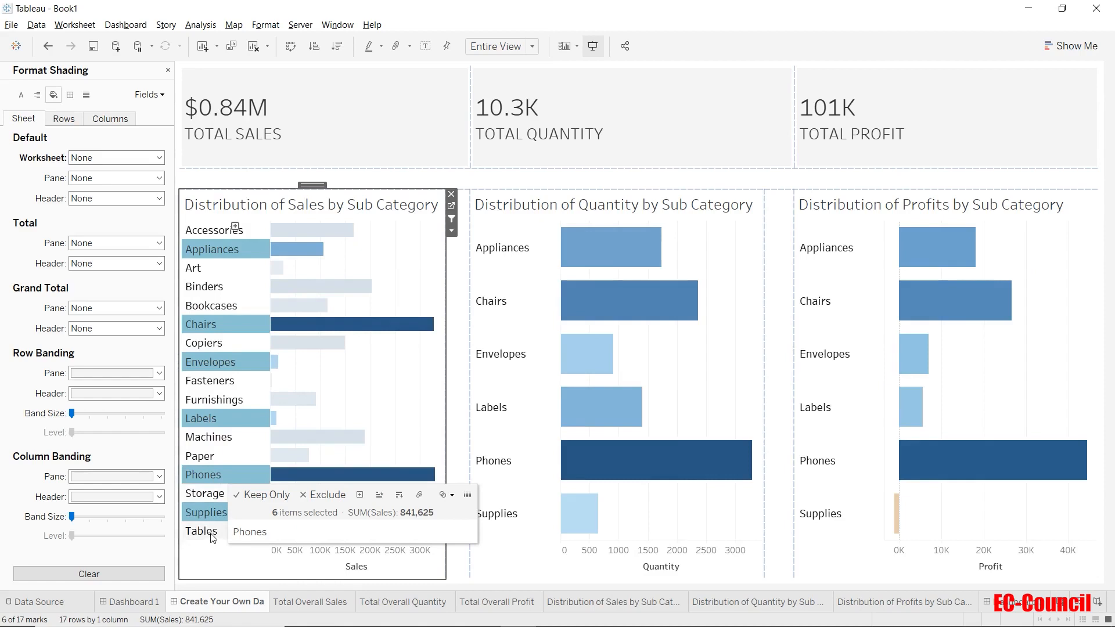
pyautogui.keyDown('ctrl'); pyautogui.click(211, 534); pyautogui.keyUp('ctrl')
pyautogui.keyDown('ctrl'); pyautogui.click(213, 493); pyautogui.keyUp('ctrl')
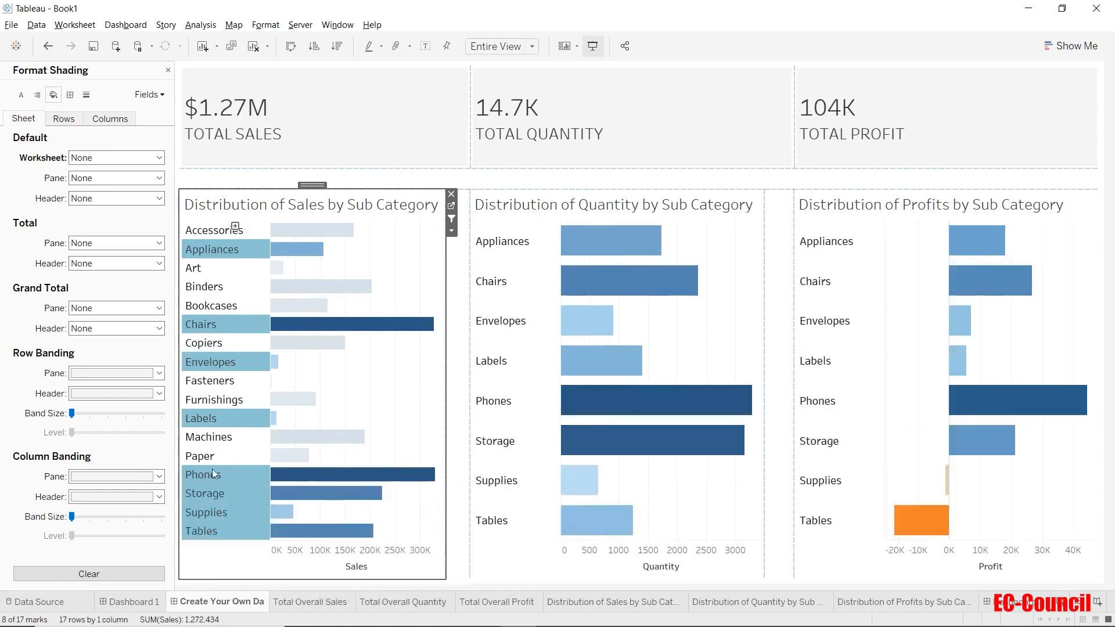
pyautogui.keyDown('ctrl'); pyautogui.click(214, 457); pyautogui.keyUp('ctrl')
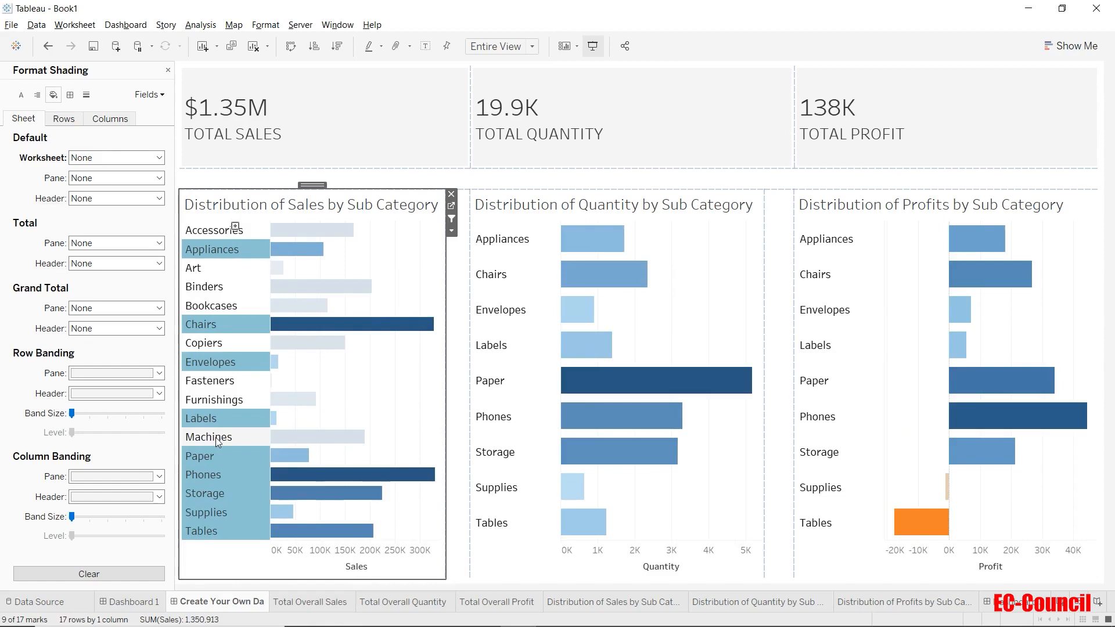
pyautogui.click(379, 390)
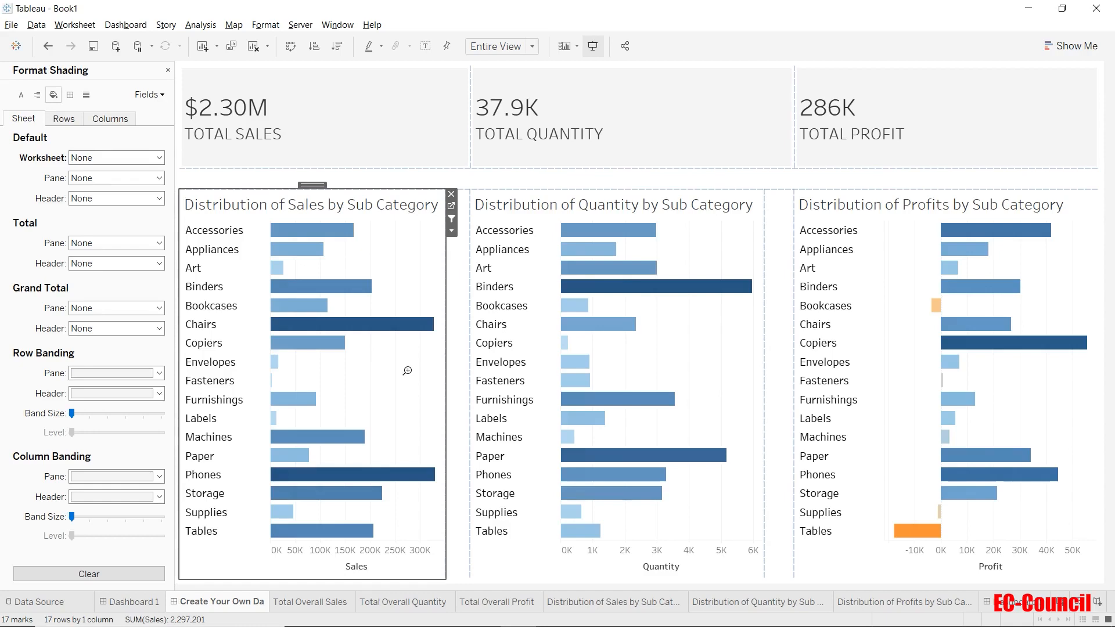
# Step: Open the dashboard actions and remove the existing Subcategory Filter Action
pyautogui.hotkey('ctrl', 'shift', 'd')
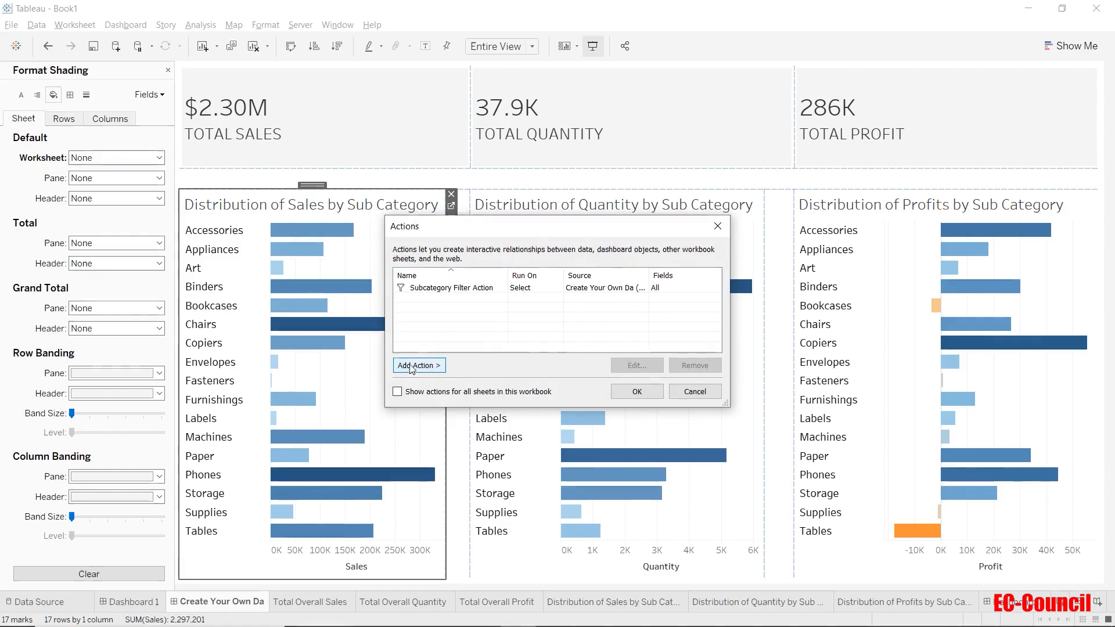
pyautogui.click(440, 290)
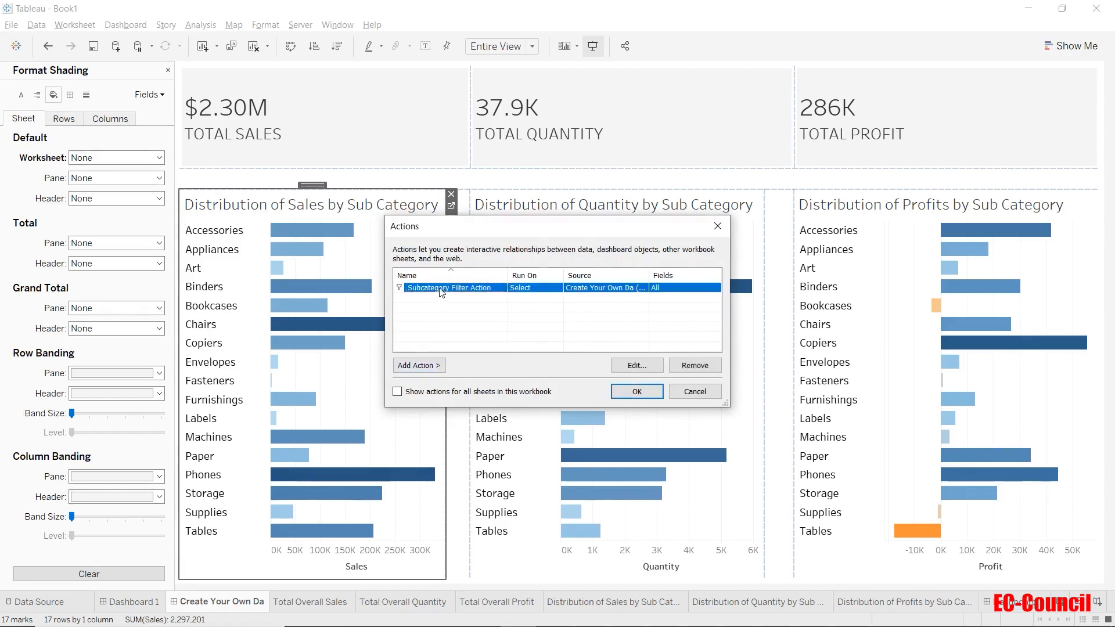
pyautogui.click(695, 366)
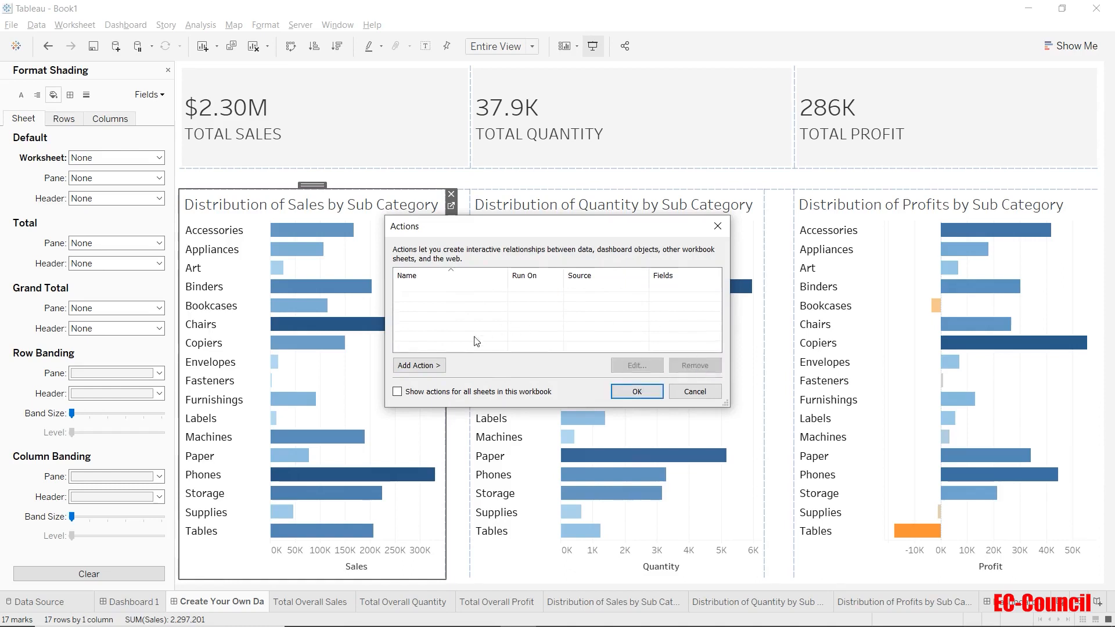
# Step: Add a highlight action whose only source sheet is Distribution of Sales by Sub Category, excluding the other charts and total sheets
pyautogui.click(429, 367)
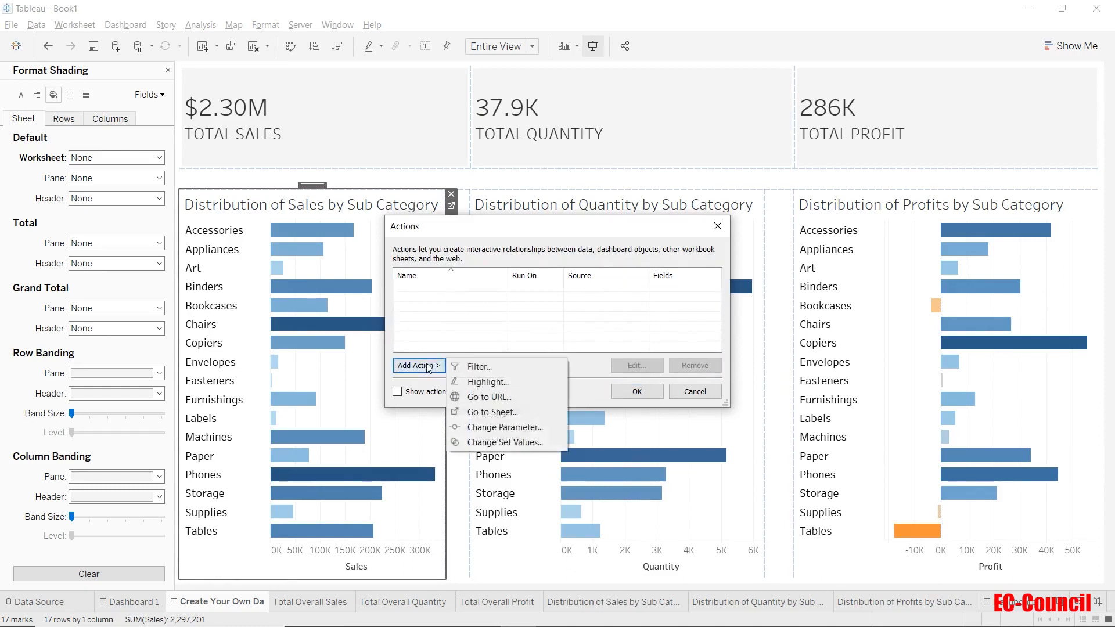
pyautogui.click(482, 382)
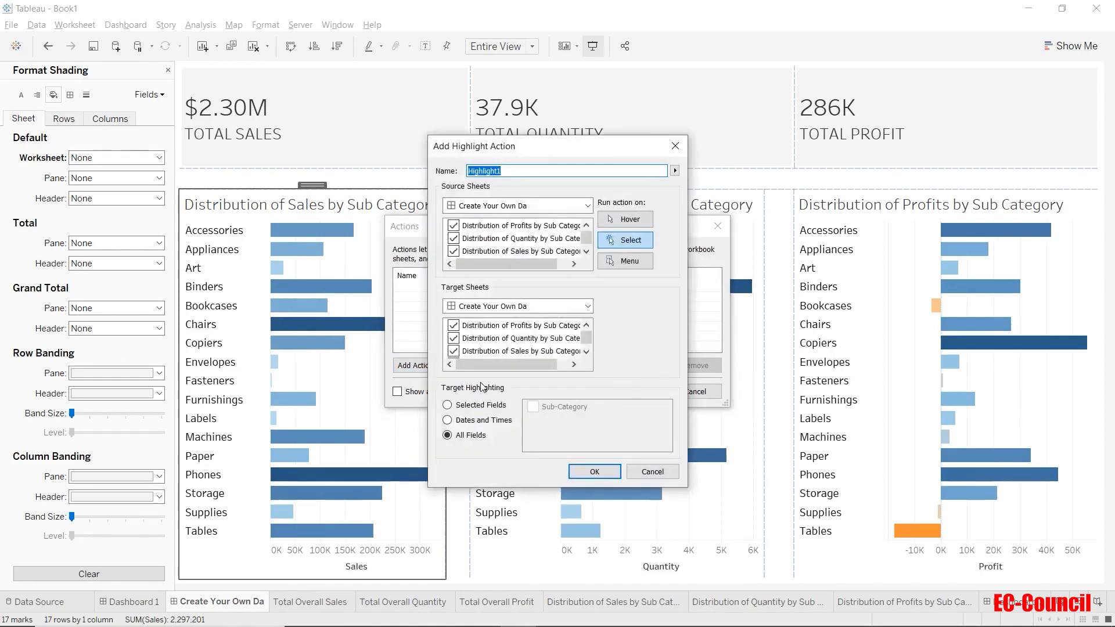
pyautogui.scroll(-1, 467, 243)
pyautogui.click(454, 238)
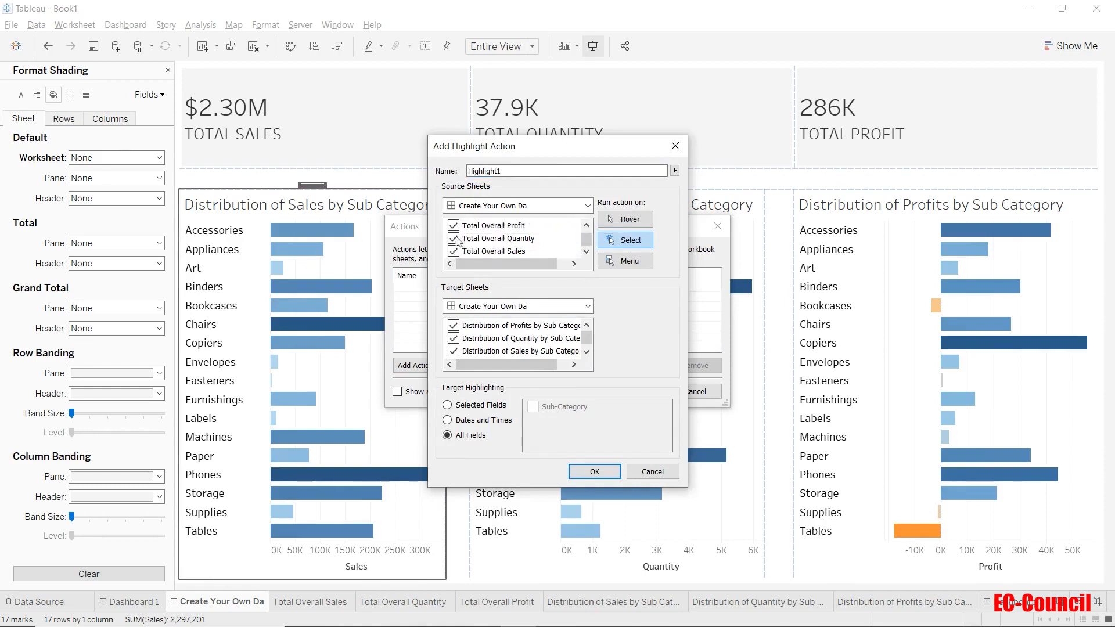
pyautogui.click(454, 251)
pyautogui.click(454, 227)
pyautogui.scroll(1, 465, 237)
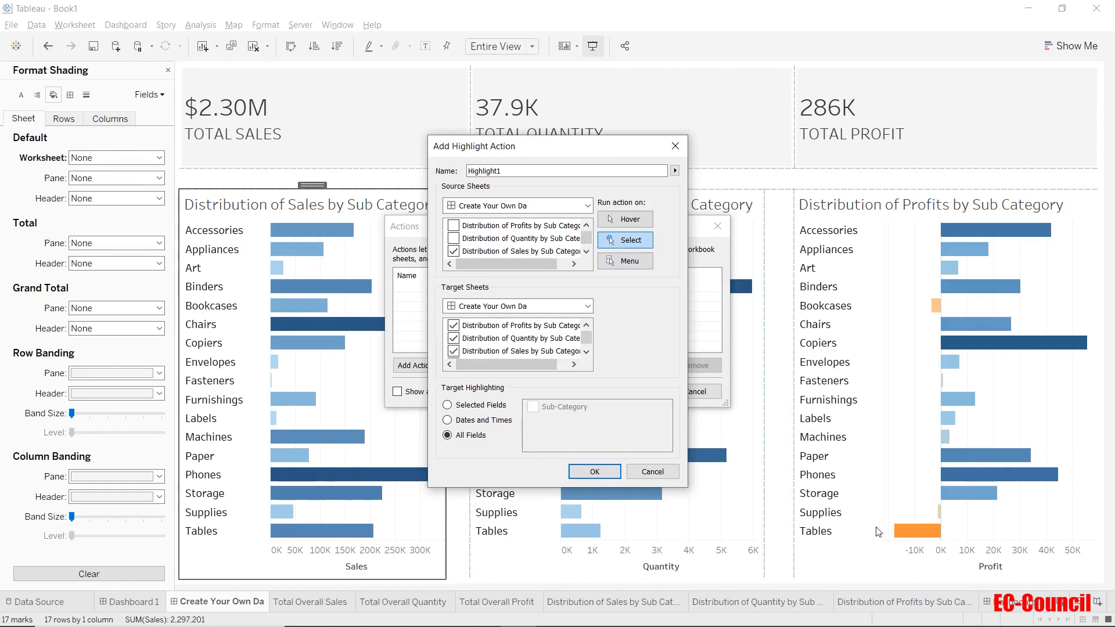
# Step: Remove Total Overall Sales, Quantity and Profit from the target sheets, run the action on hover, and save it
pyautogui.scroll(-1, 513, 338)
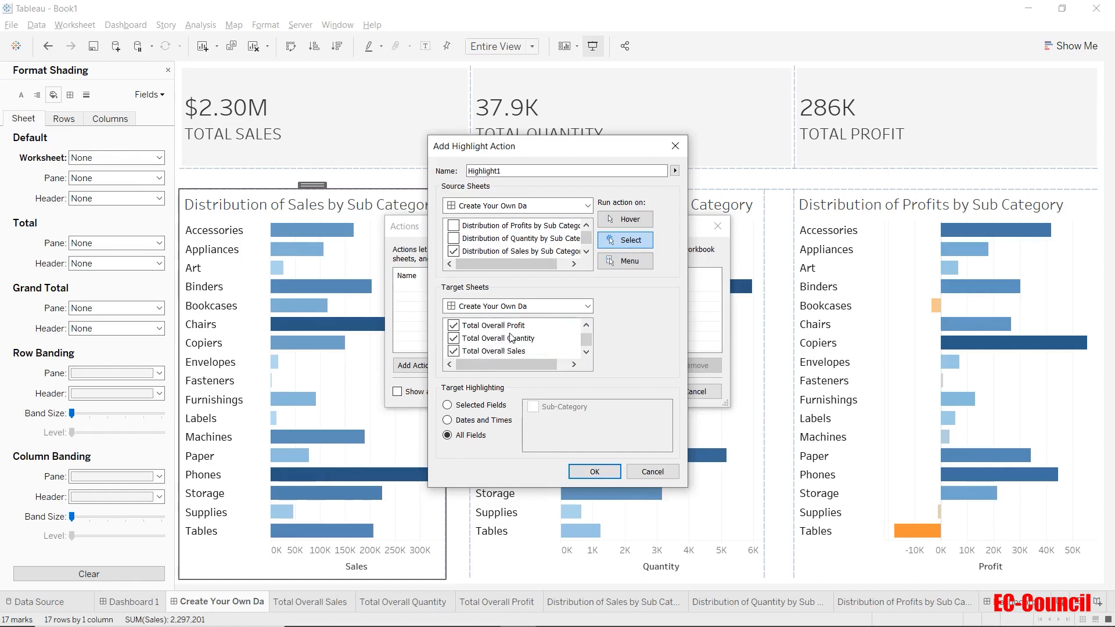
pyautogui.click(454, 351)
pyautogui.click(454, 338)
pyautogui.click(455, 325)
pyautogui.click(646, 219)
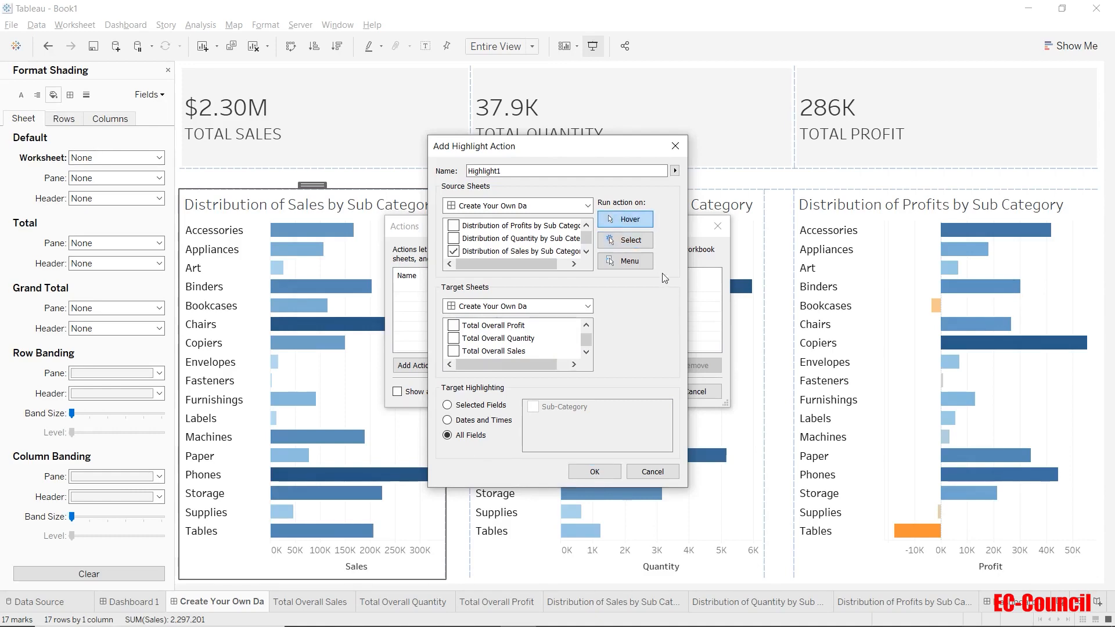
pyautogui.click(605, 470)
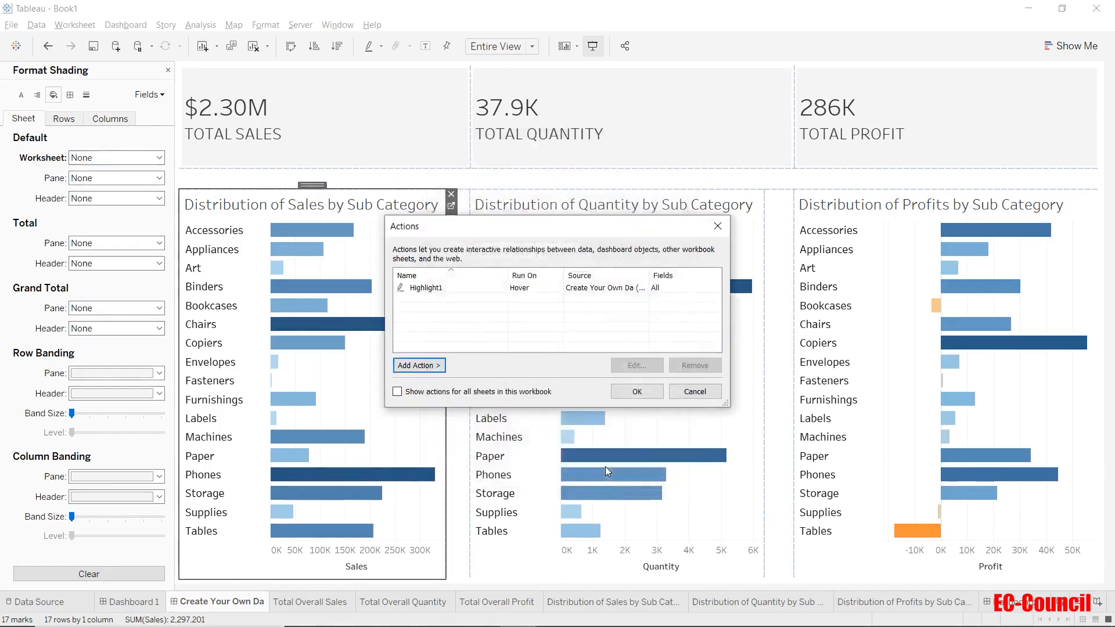
pyautogui.click(637, 392)
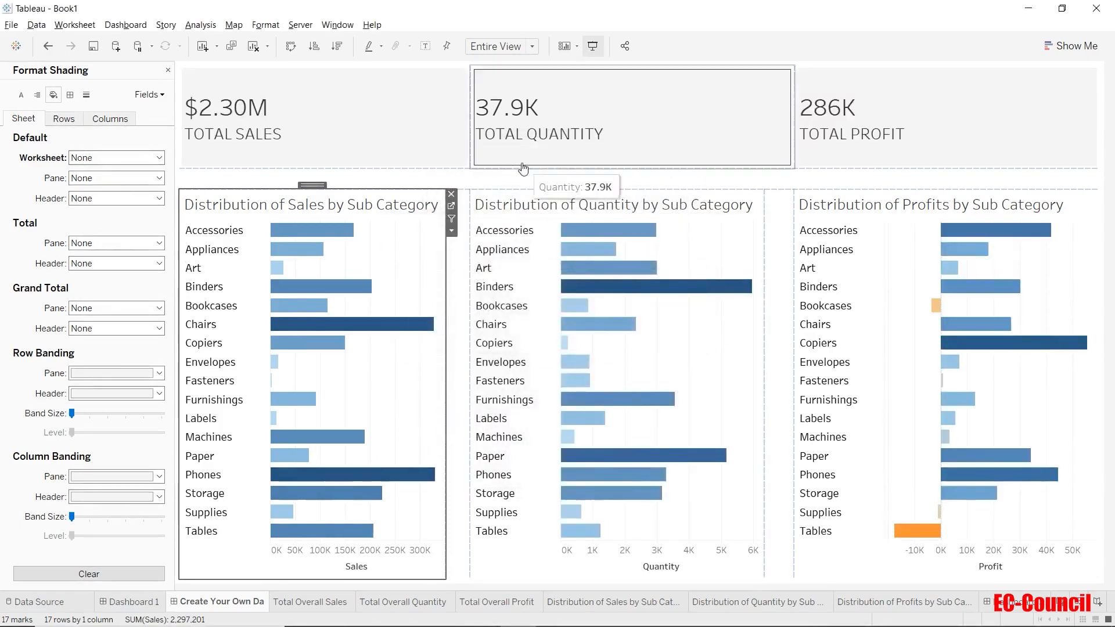